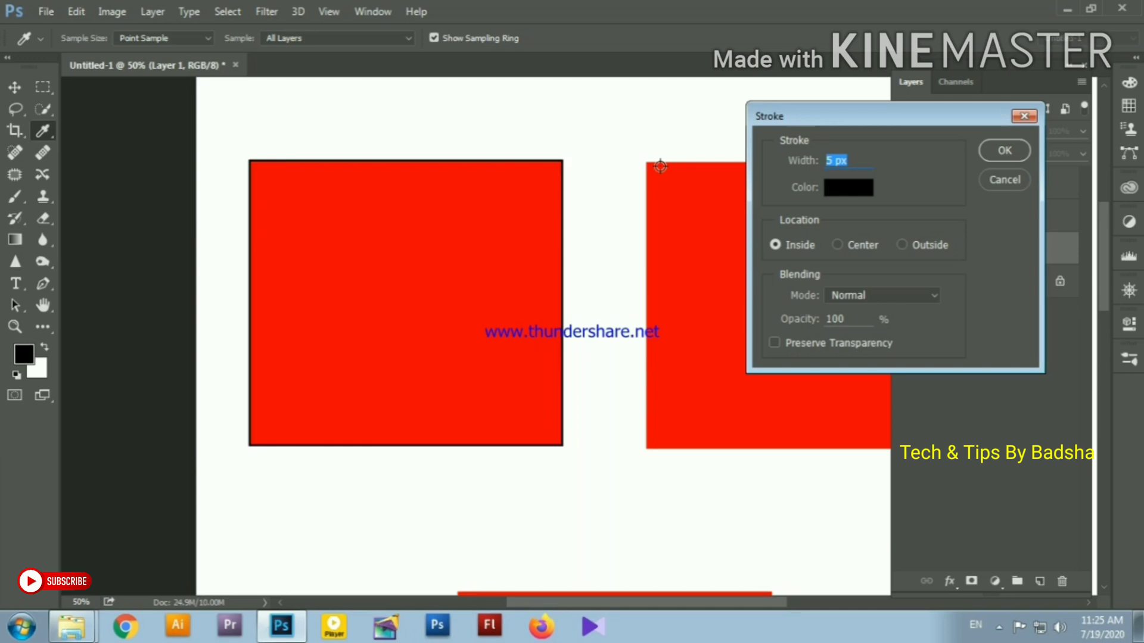
Step: Apply black inside strokes of 15 px and 25 px in succession to the red square on Layer 1
{"action": "type", "text": "15"}
{"action": "left_click", "coordinate": [1009, 149]}
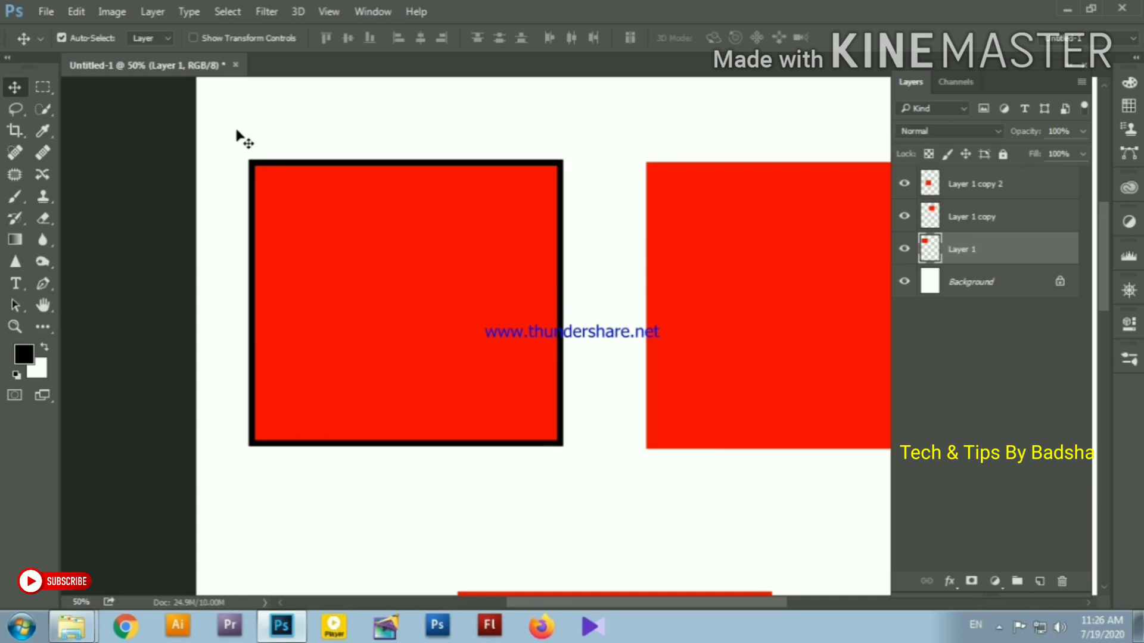
{"action": "left_click", "coordinate": [75, 12]}
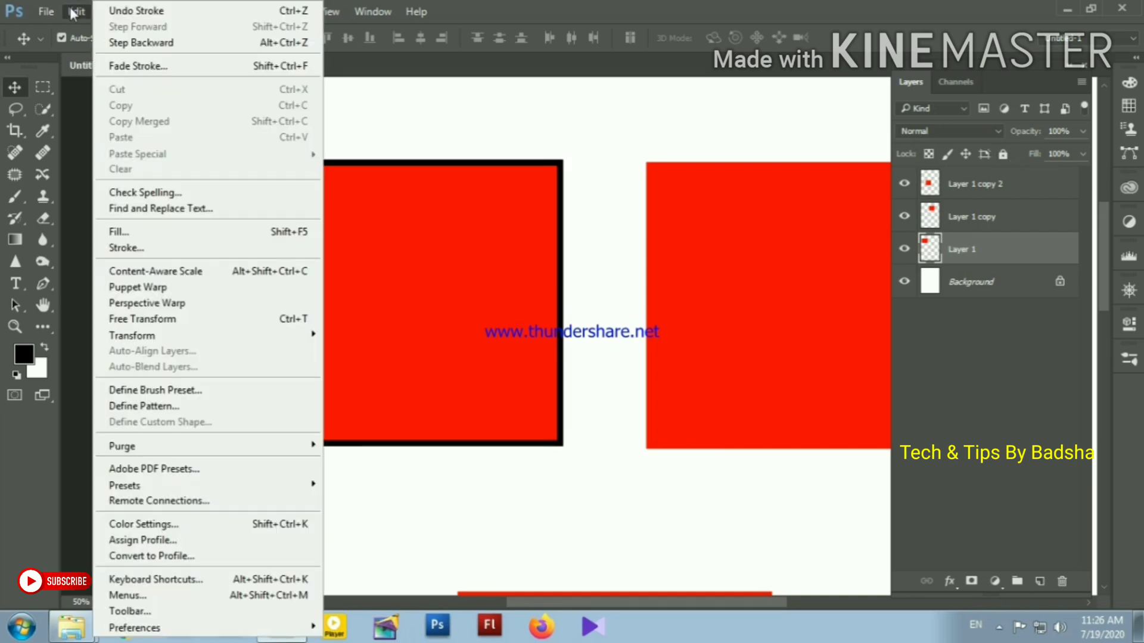
{"action": "left_click", "coordinate": [150, 249]}
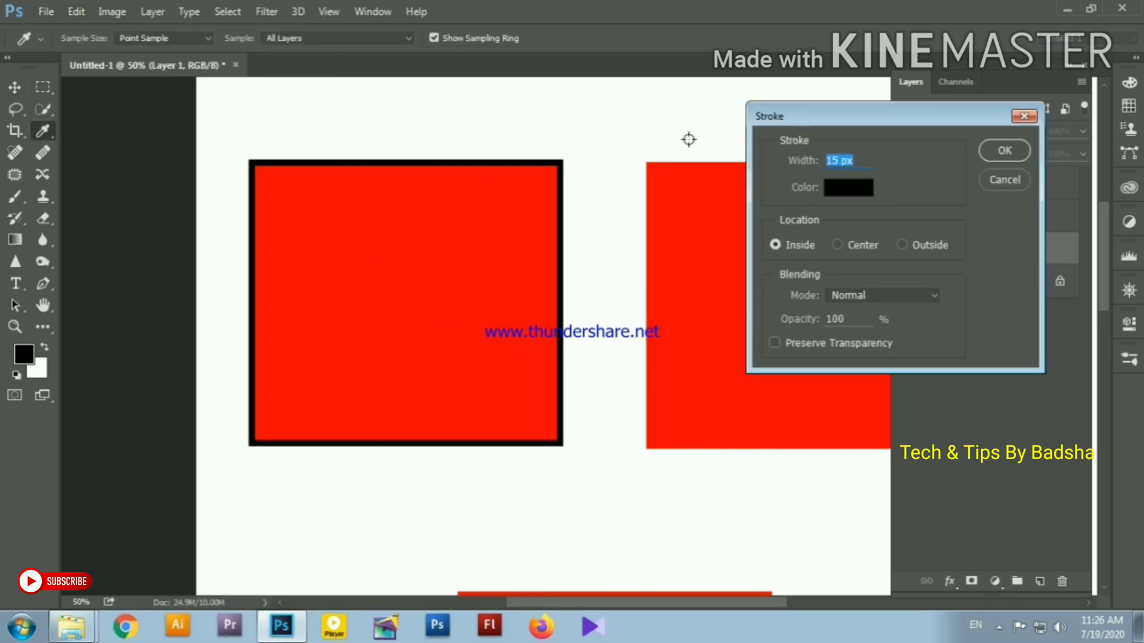
{"action": "type", "text": "25"}
{"action": "left_click", "coordinate": [995, 154]}
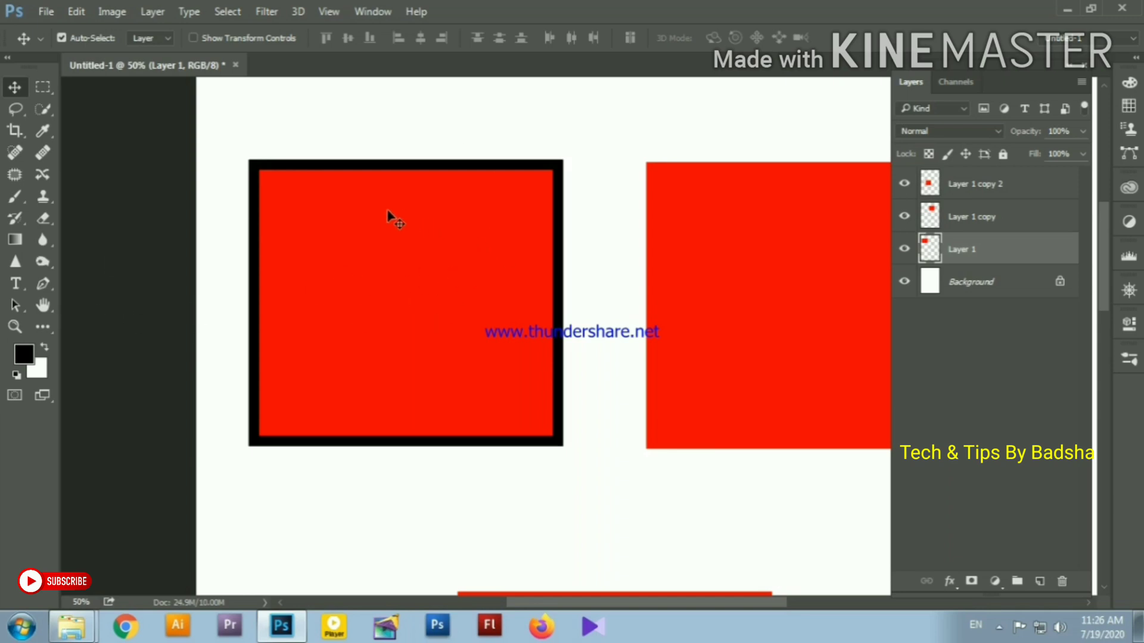
Step: Apply a 45 px black stroke inside the edge of the red square on Layer 1
{"action": "left_click", "coordinate": [78, 11]}
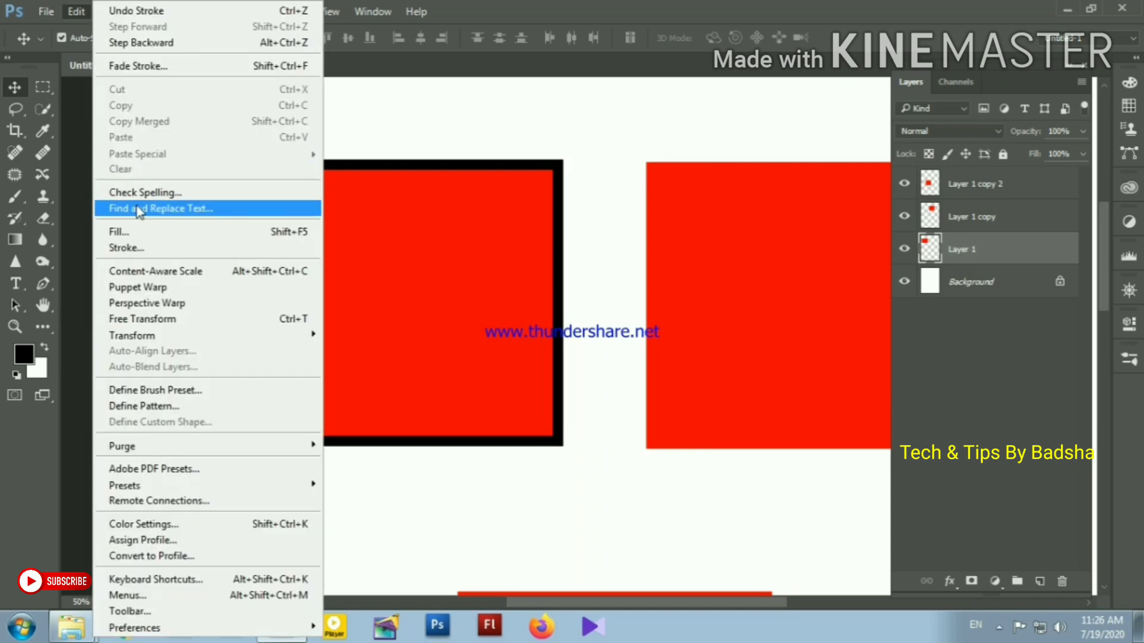
{"action": "left_click", "coordinate": [149, 248]}
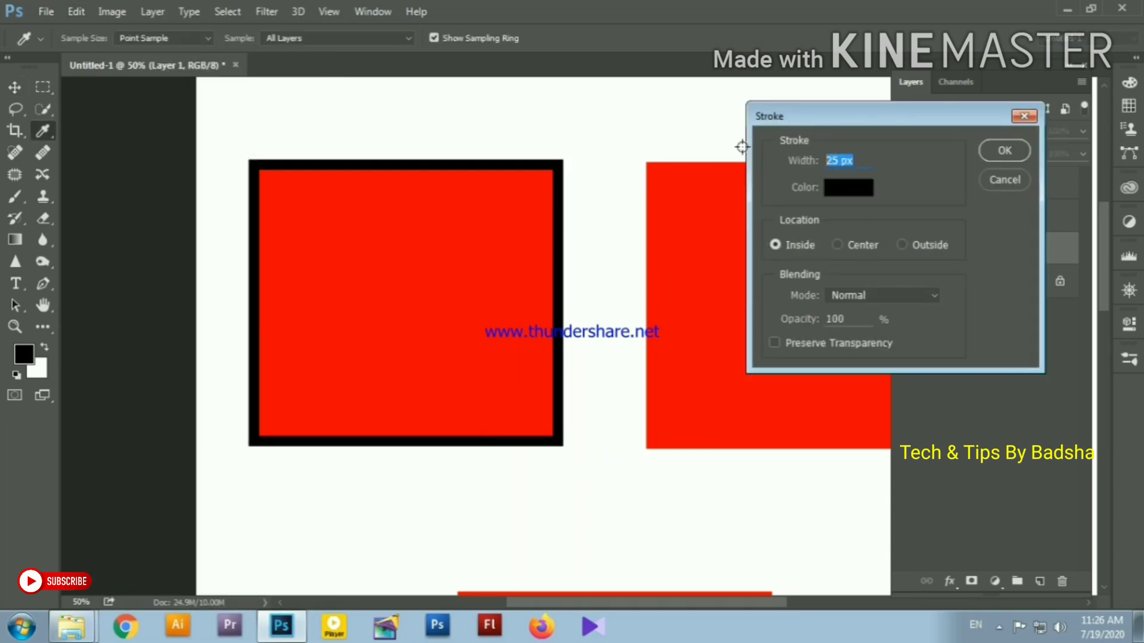
{"action": "type", "text": "45"}
{"action": "left_click", "coordinate": [1004, 151]}
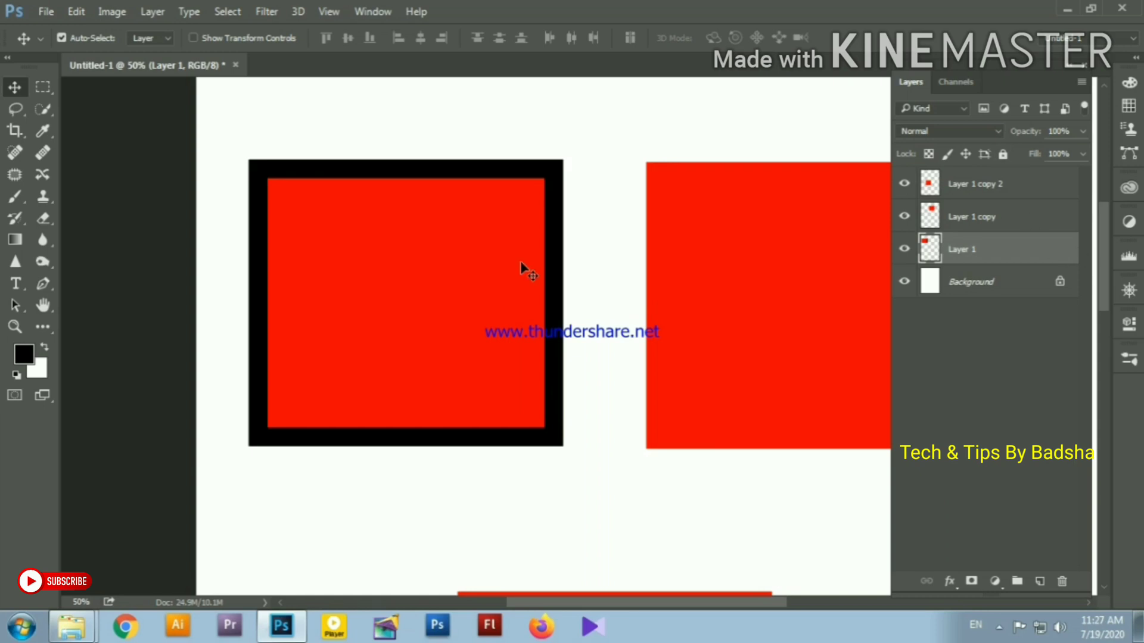
Step: Apply a 45 px black stroke centered on the edge of the red square on Layer 1 copy
{"action": "key", "text": "ctrl"}
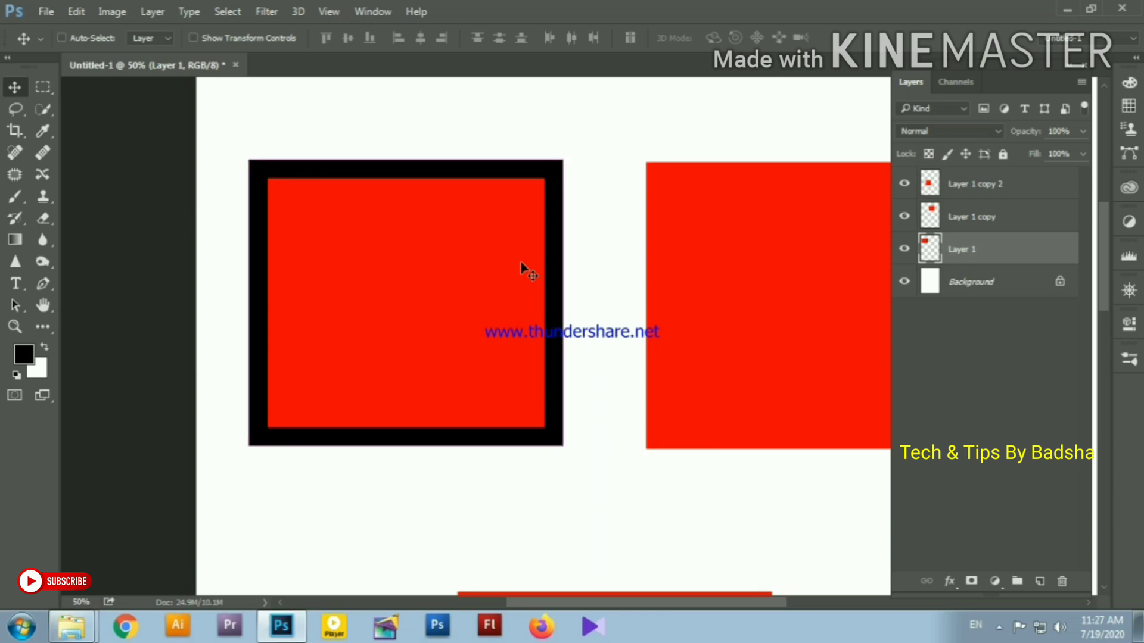
{"action": "key", "text": "ctrl+minus"}
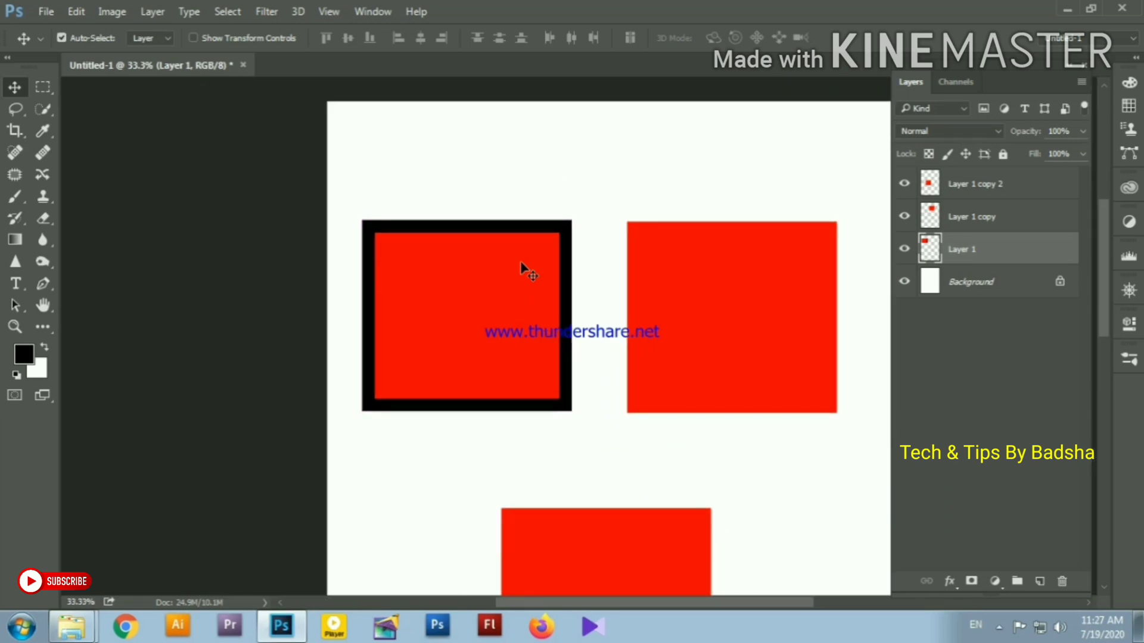
{"action": "left_click", "coordinate": [715, 276]}
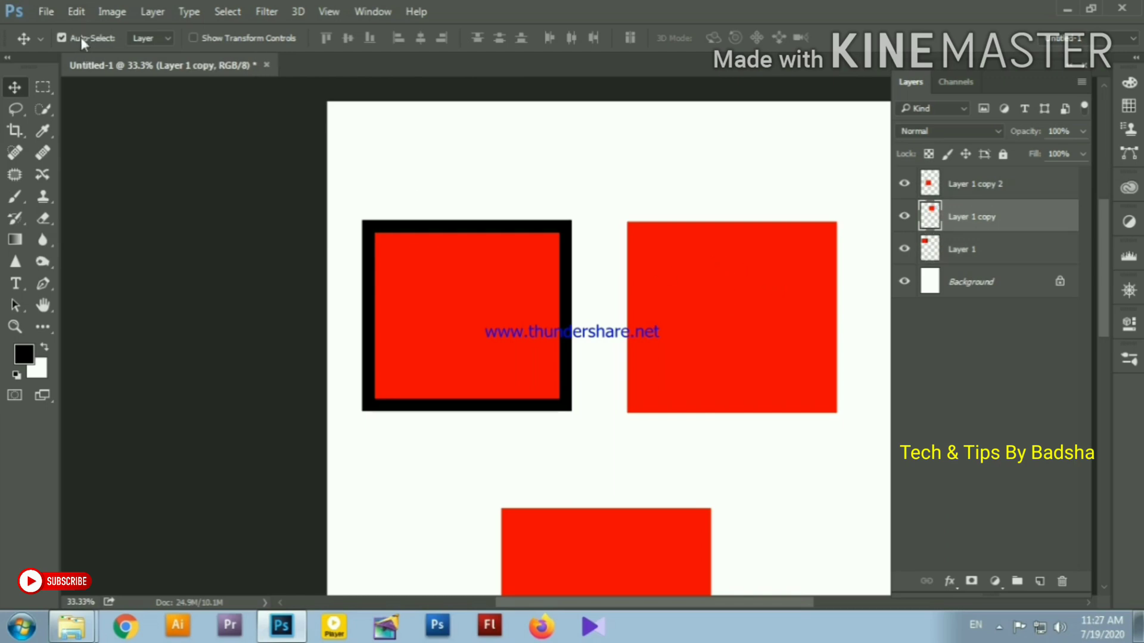
{"action": "left_click", "coordinate": [636, 551]}
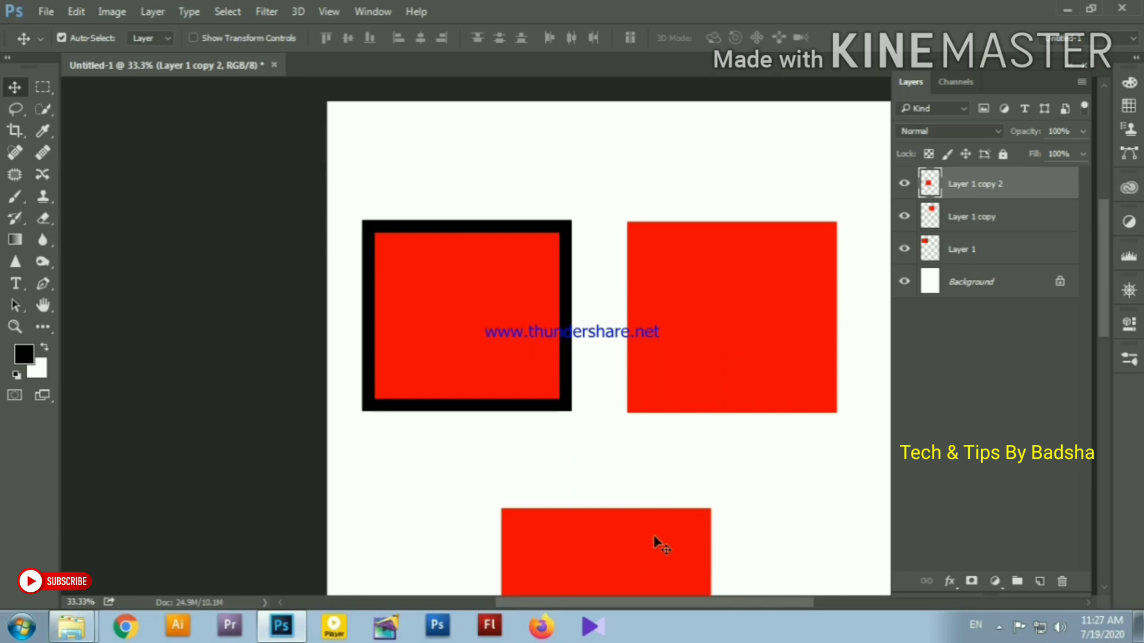
{"action": "left_click", "coordinate": [717, 343]}
{"action": "left_click", "coordinate": [535, 333]}
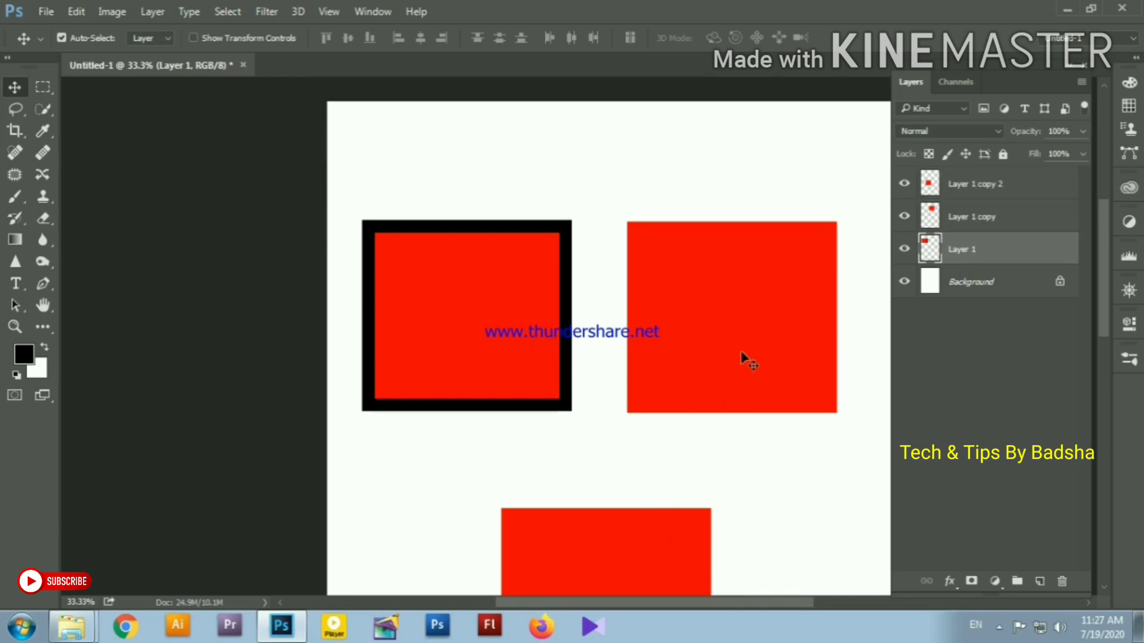
{"action": "left_click", "coordinate": [739, 289]}
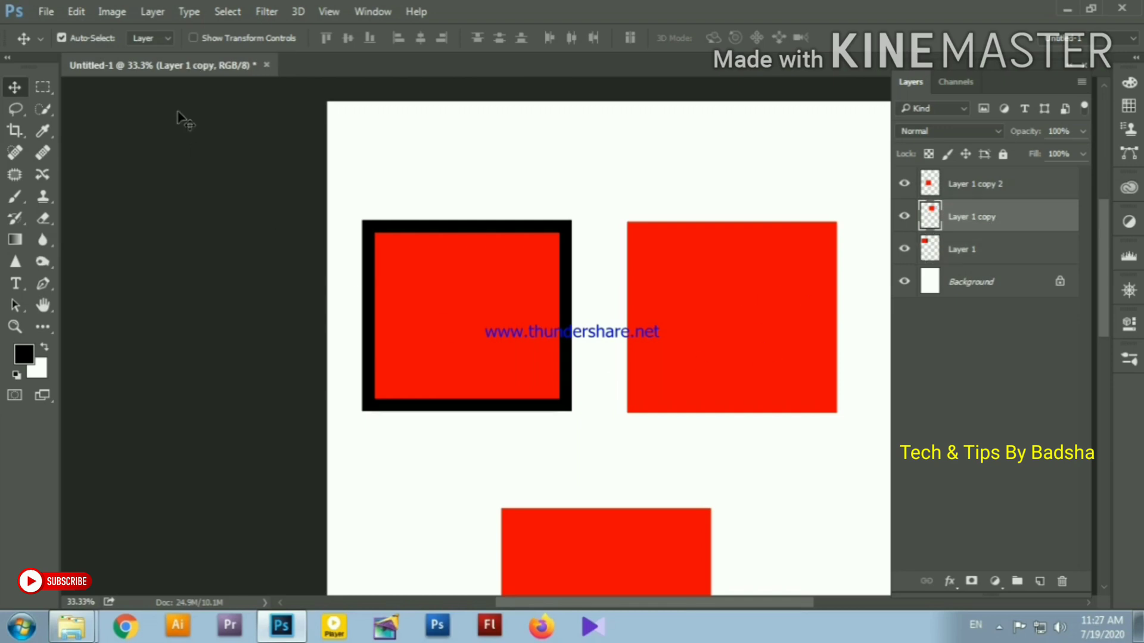
{"action": "left_click", "coordinate": [76, 11]}
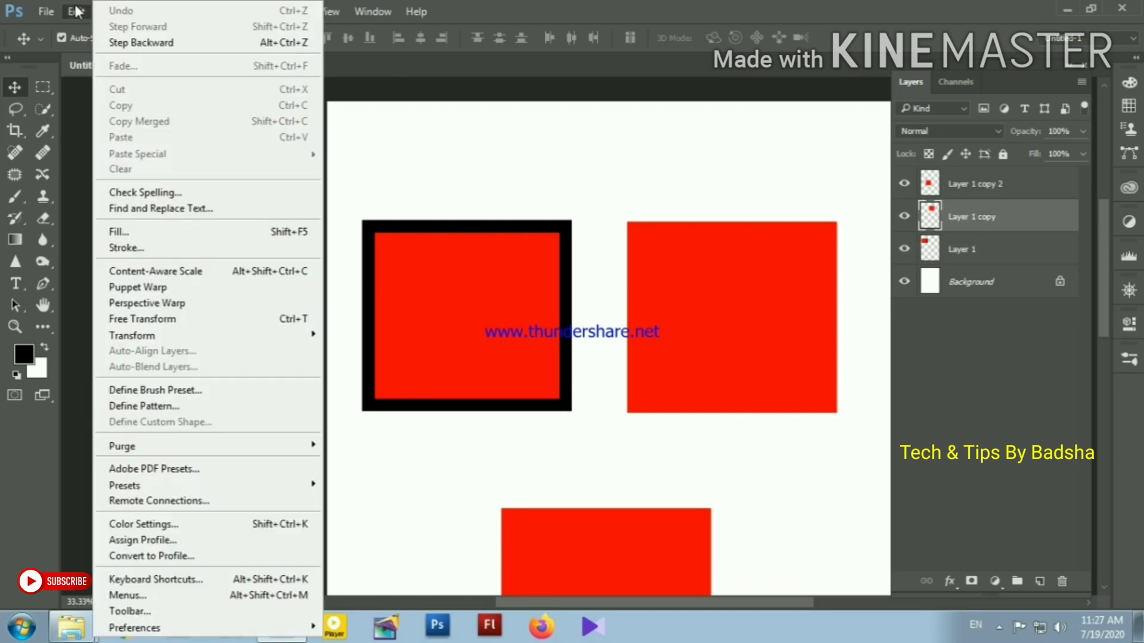
{"action": "left_click", "coordinate": [142, 249]}
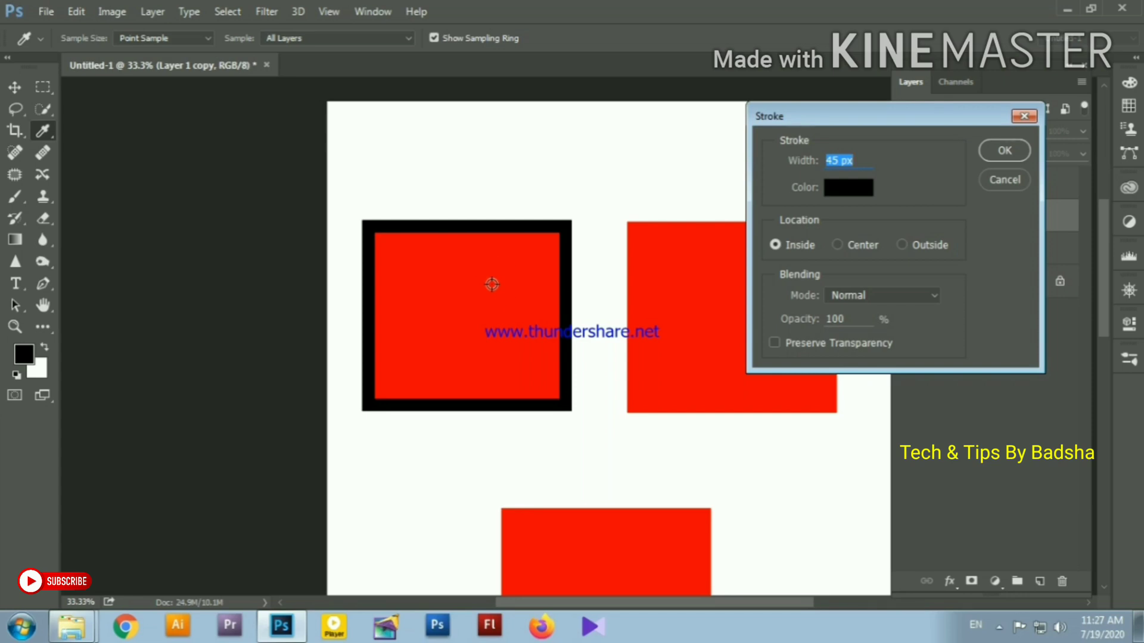
{"action": "left_click", "coordinate": [839, 245]}
{"action": "left_click_drag", "start_coordinate": [864, 163], "coordinate": [735, 177]}
{"action": "left_click", "coordinate": [1003, 153]}
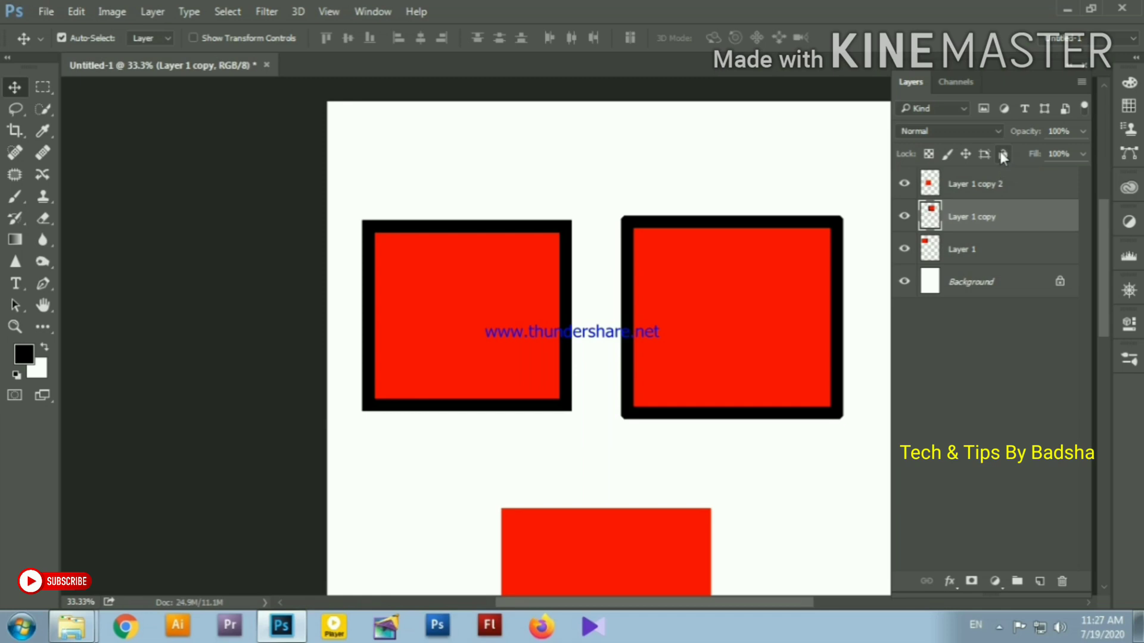
Step: Add a 60 px black stroke with Center location to the square on Layer 1 copy
{"action": "left_click", "coordinate": [76, 11]}
{"action": "left_click", "coordinate": [125, 248]}
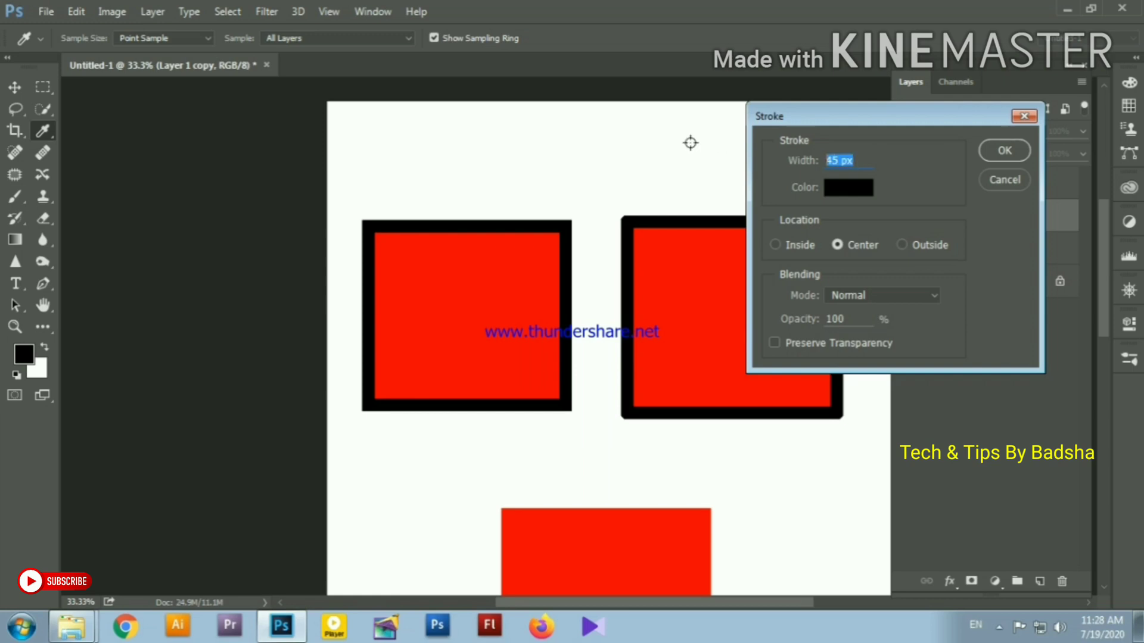
{"action": "type", "text": "60"}
{"action": "left_click", "coordinate": [1011, 151]}
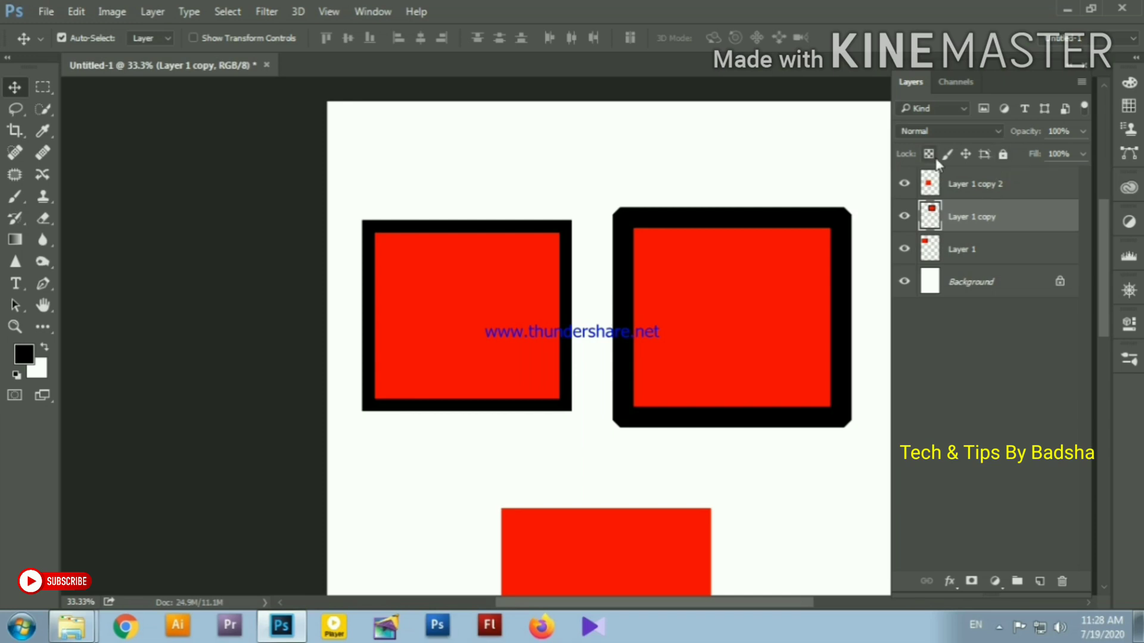
Step: Apply a 60 px black stroke outside the edge of the lower red square on Layer 1 copy 2
{"action": "scroll", "coordinate": [861, 295], "scroll_direction": "down", "scroll_amount": 5}
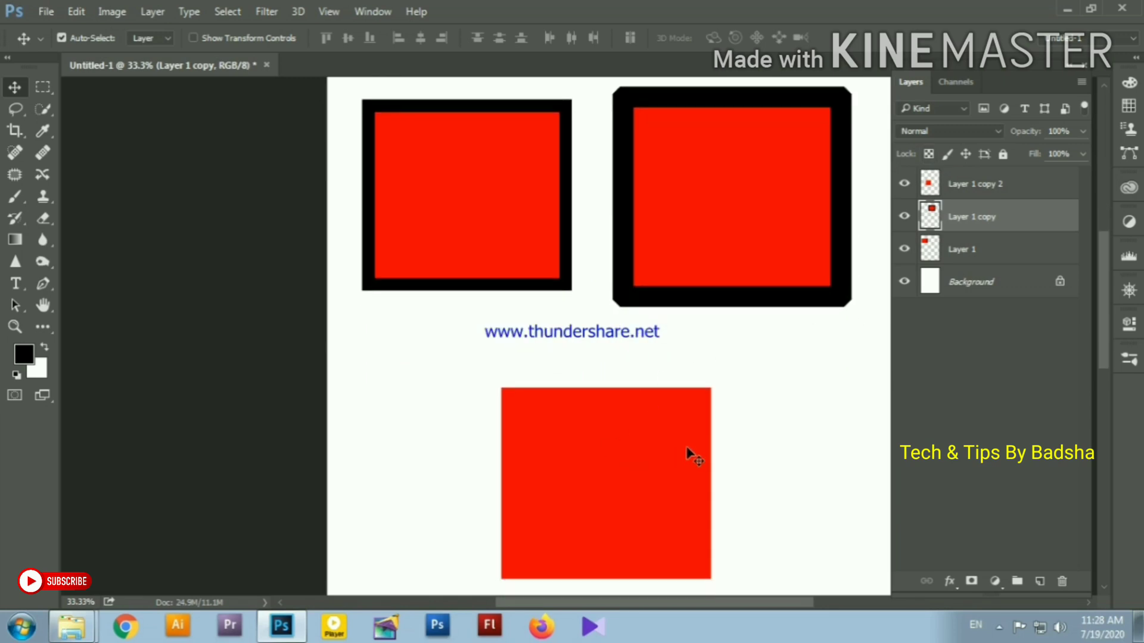
{"action": "left_click", "coordinate": [623, 468]}
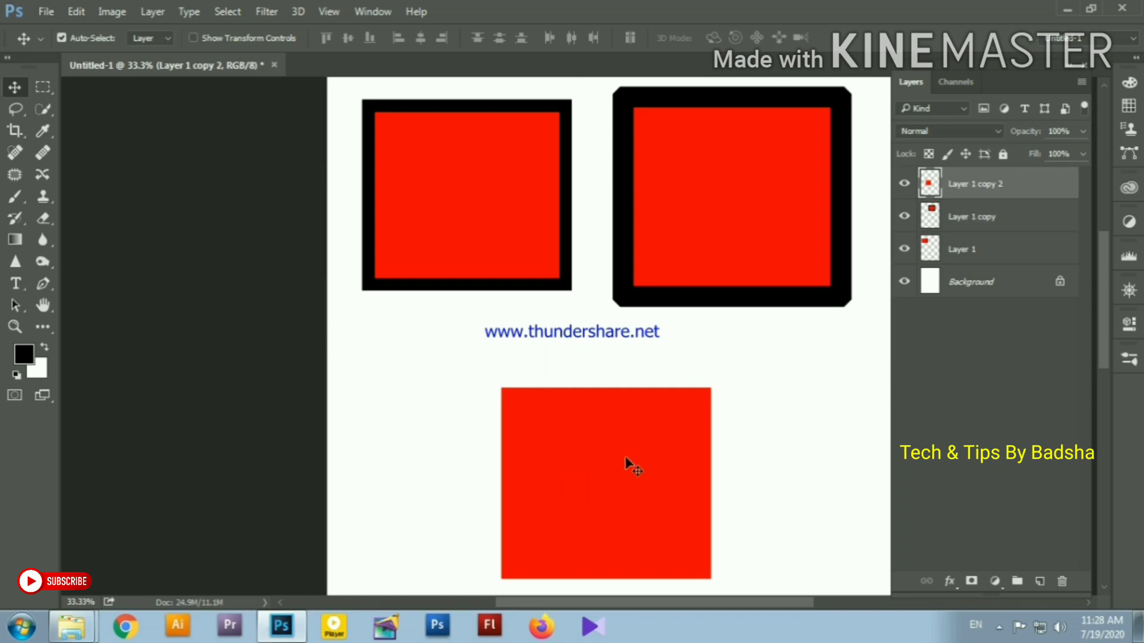
{"action": "left_click", "coordinate": [442, 115]}
{"action": "left_click", "coordinate": [764, 194]}
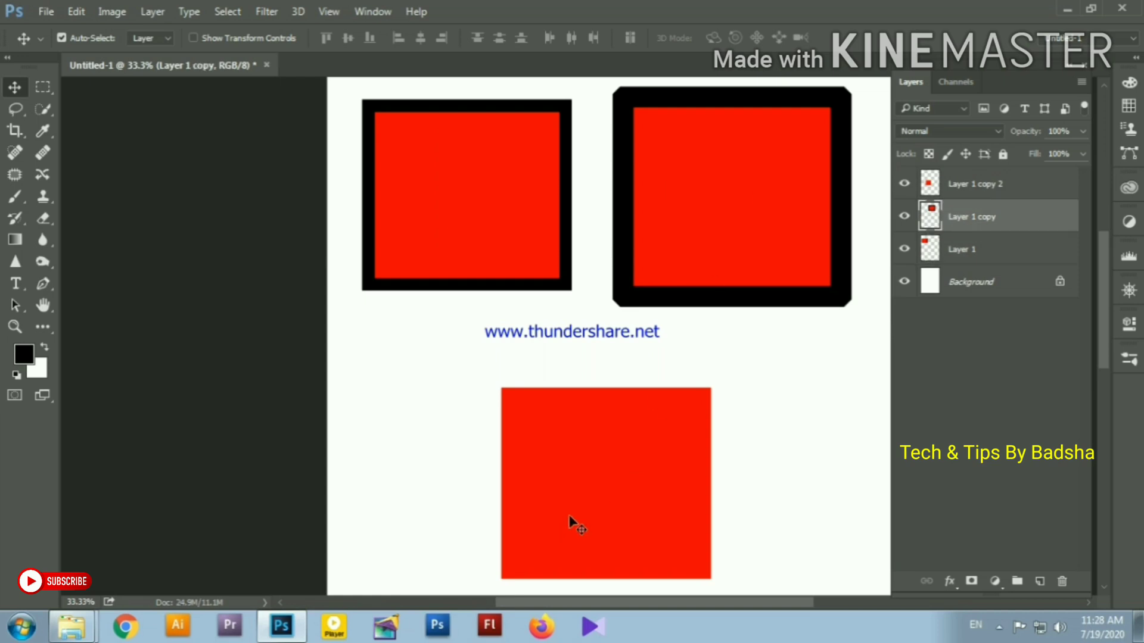
{"action": "left_click", "coordinate": [426, 159]}
{"action": "left_click", "coordinate": [712, 190]}
{"action": "left_click", "coordinate": [583, 510]}
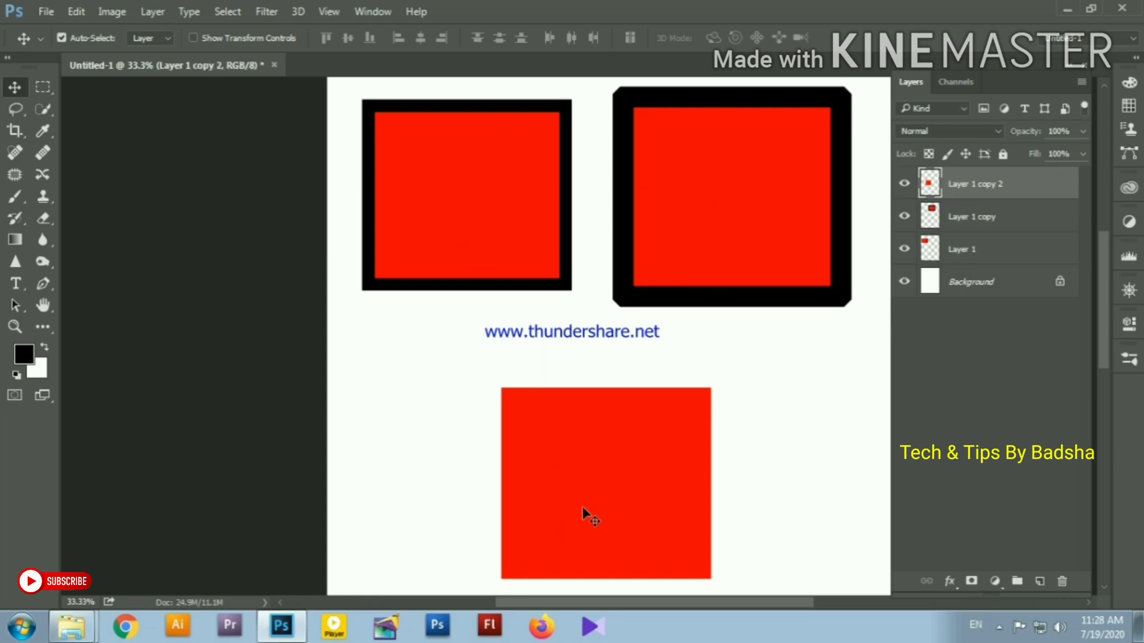
{"action": "left_click", "coordinate": [76, 11]}
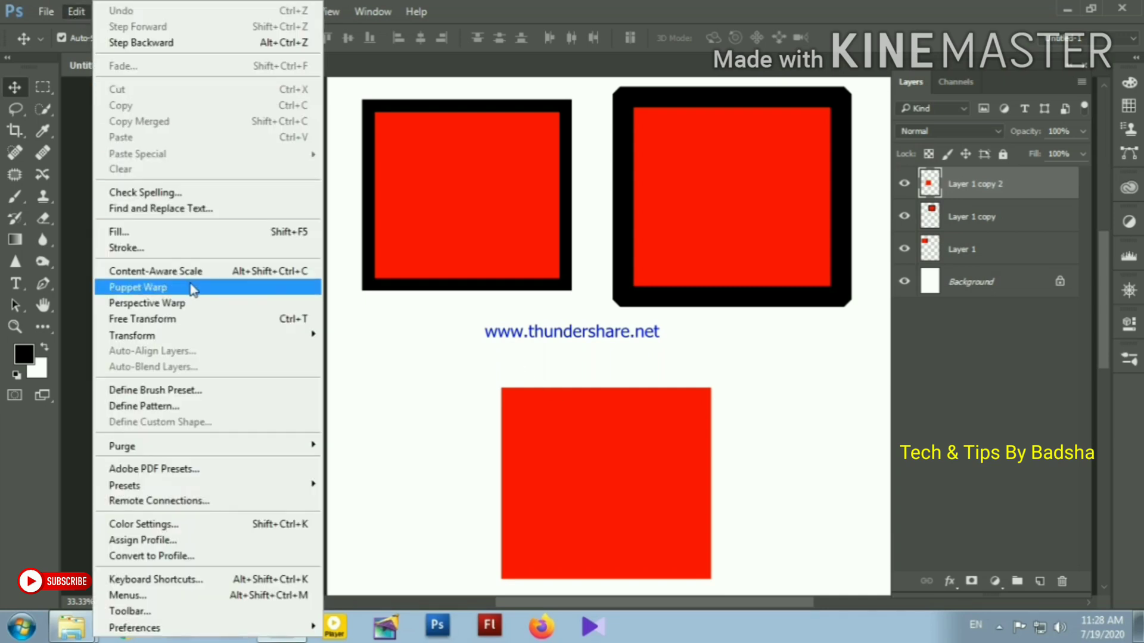
{"action": "left_click", "coordinate": [171, 248]}
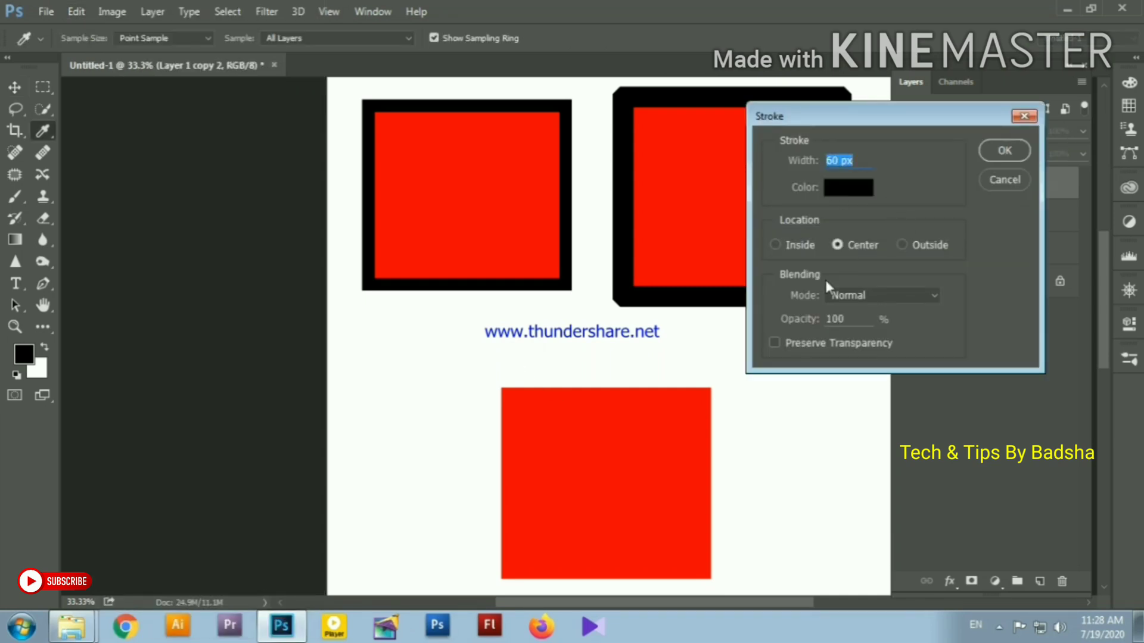
{"action": "left_click", "coordinate": [902, 245]}
{"action": "left_click", "coordinate": [1003, 150]}
{"action": "key", "text": "v"}
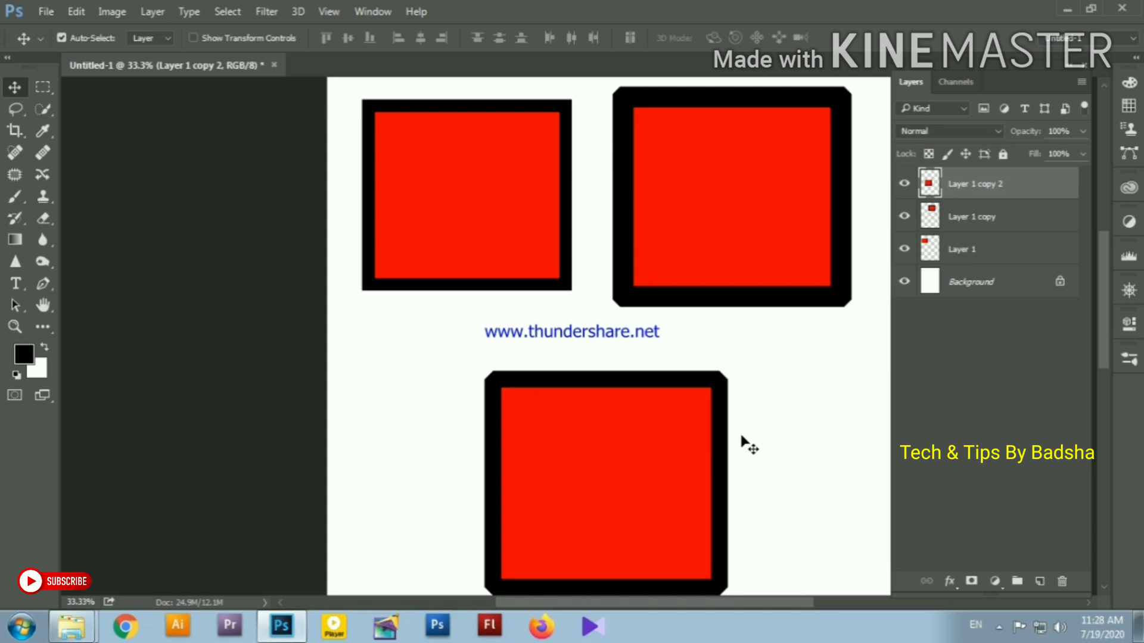
Step: Select the three squares in turn to compare their inside, center and outside strokes
{"action": "left_click", "coordinate": [728, 205]}
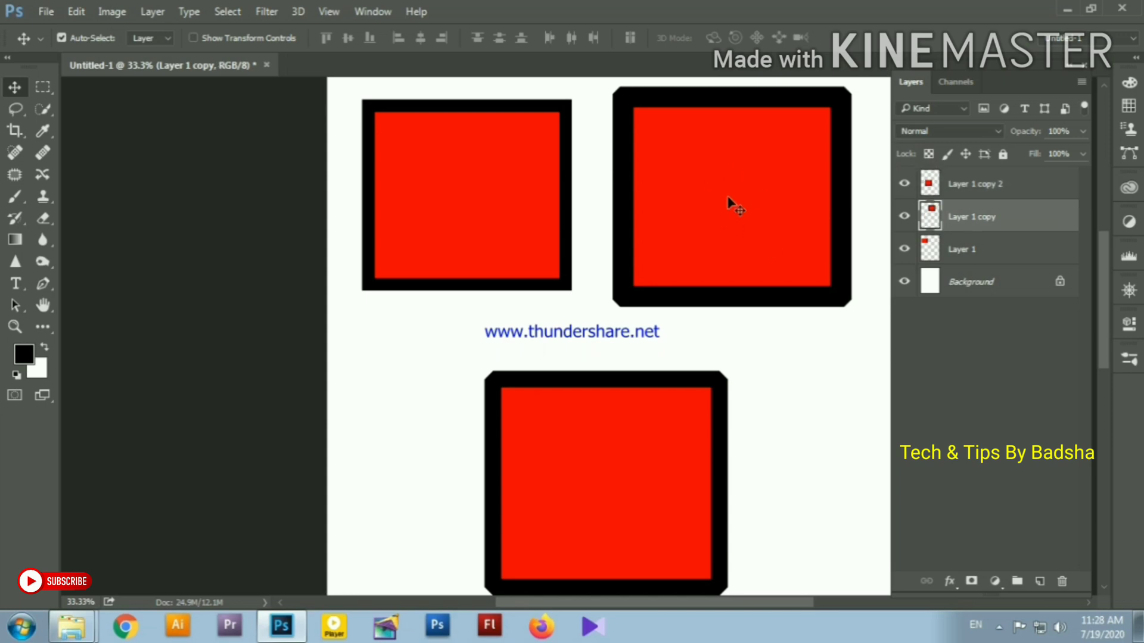
{"action": "left_click", "coordinate": [460, 184]}
{"action": "left_click", "coordinate": [622, 286]}
{"action": "left_click", "coordinate": [663, 384]}
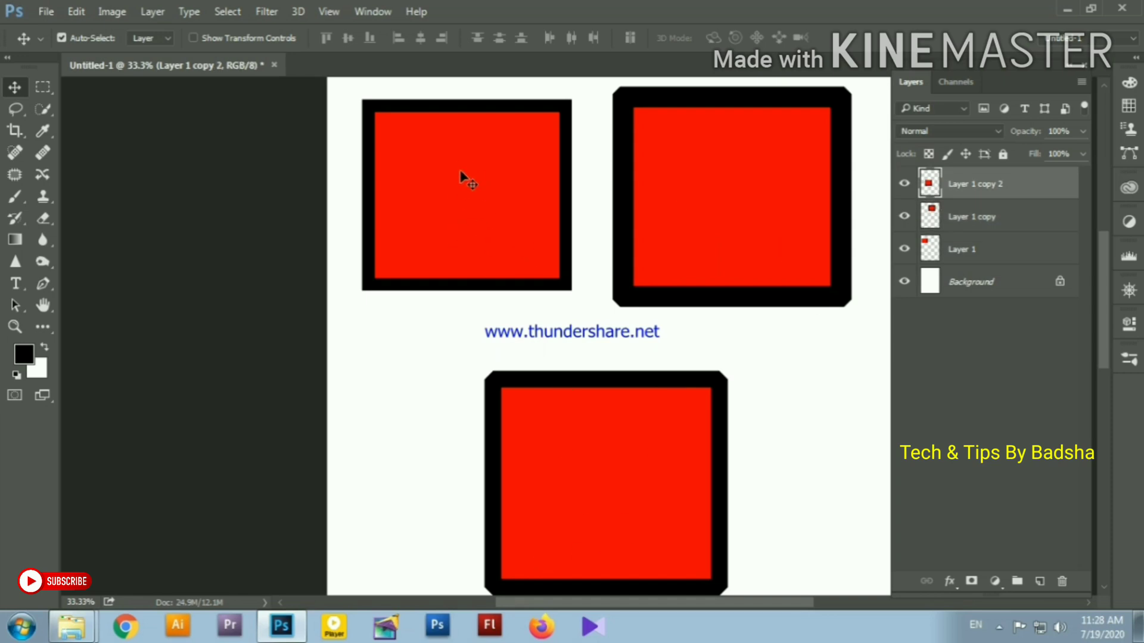
{"action": "left_click", "coordinate": [461, 178]}
{"action": "left_click", "coordinate": [692, 168]}
{"action": "left_click", "coordinate": [601, 475]}
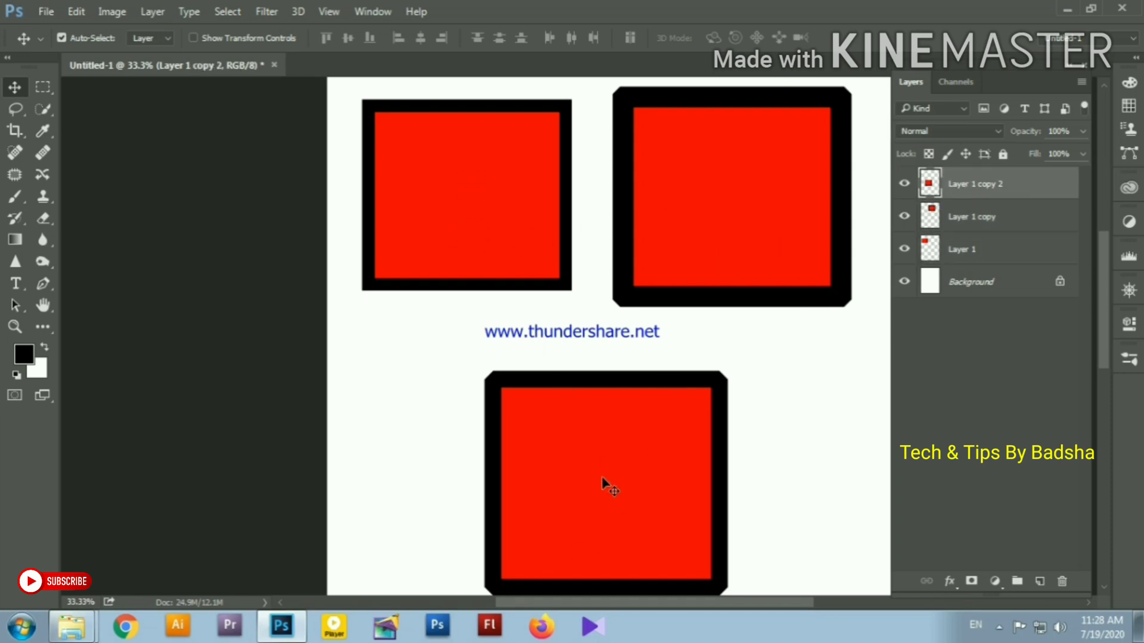